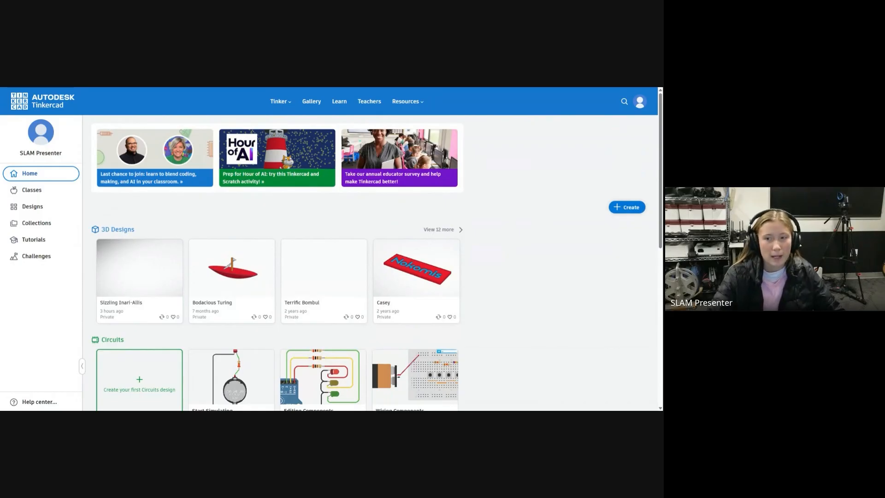
Create a new 3D design and title it with the designer's first name followed by "House".
left_click(623, 208)
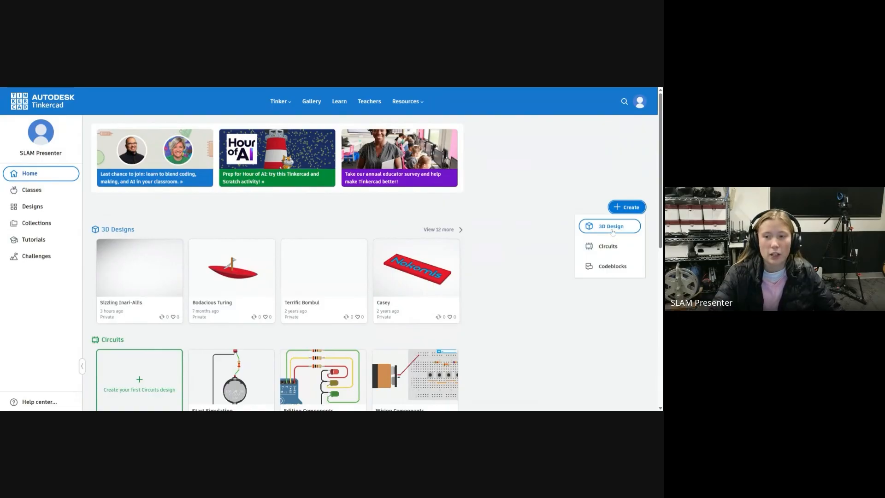
left_click(611, 227)
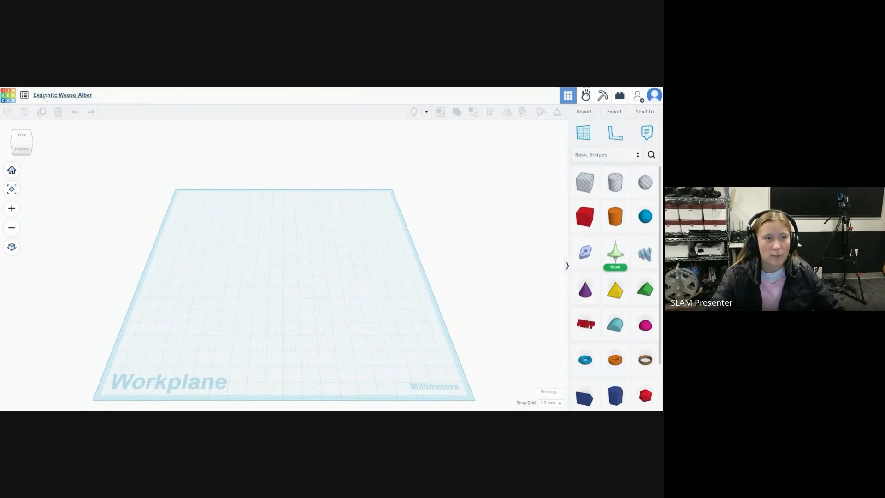
left_click(60, 96)
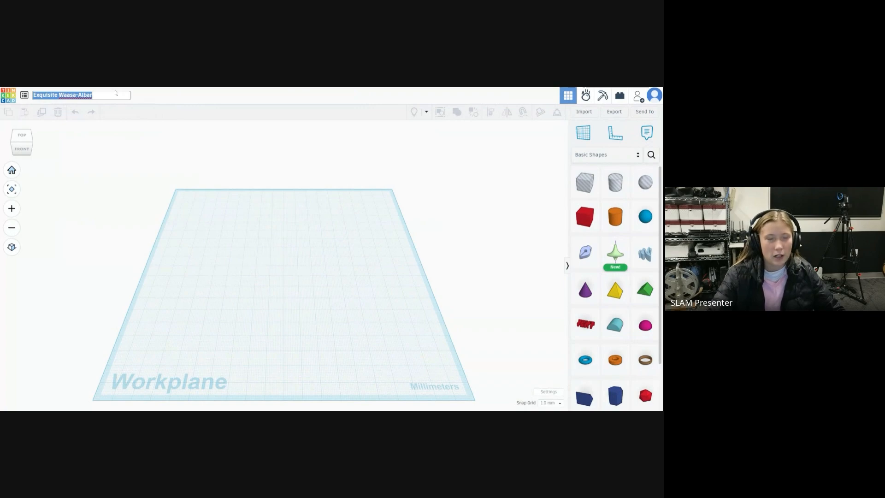
key("BackSpace")
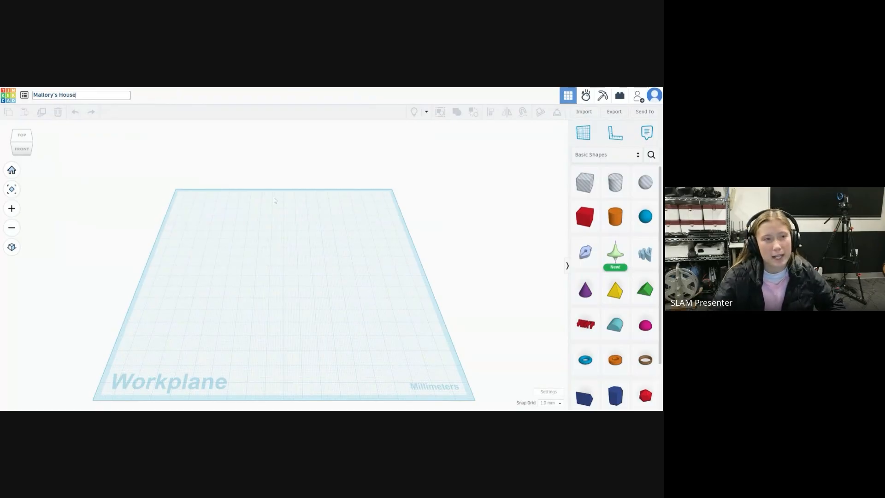
key("Return")
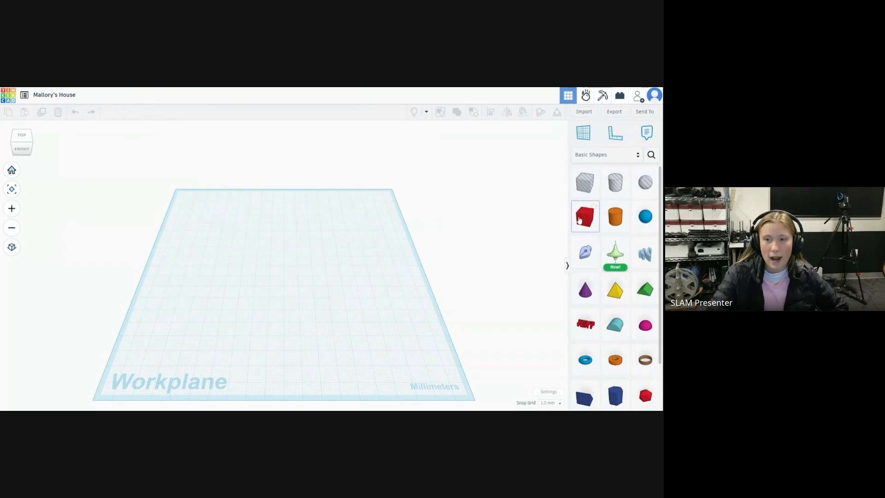
Place a solid red box near the middle of the workplane.
left_click_drag(587, 219, 530, 215)
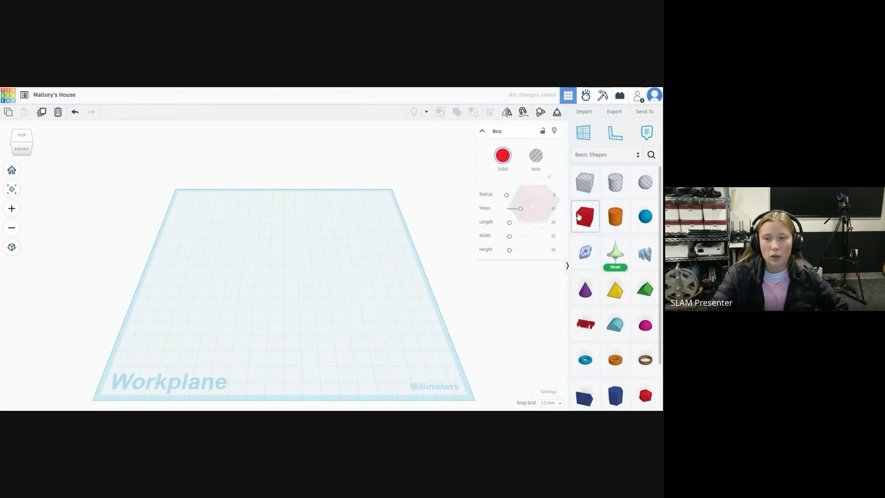
left_click_drag(585, 219, 300, 258)
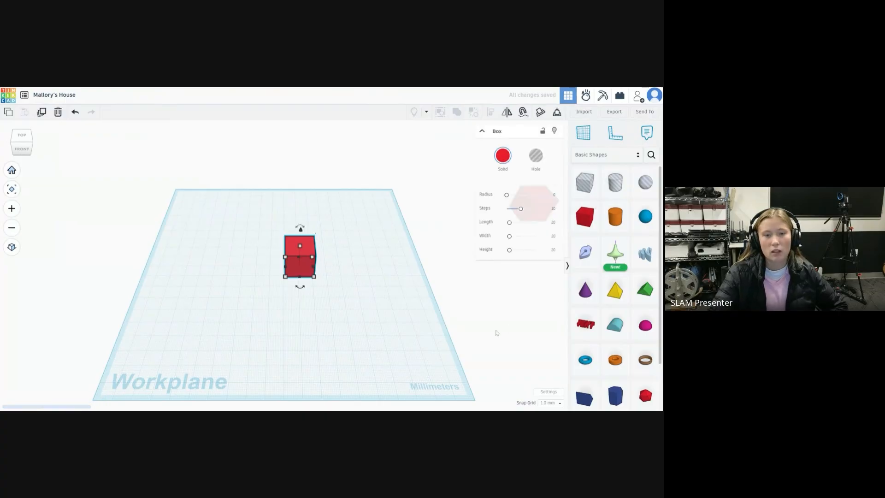
left_click(329, 276)
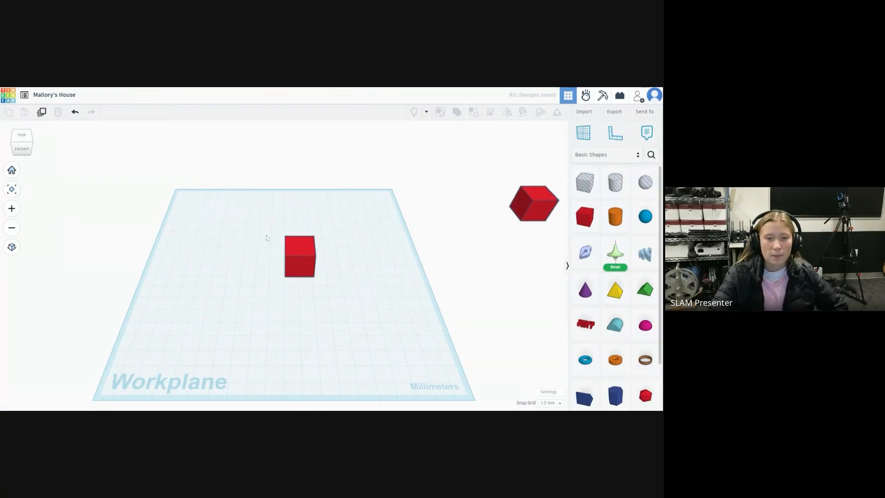
Set the length and width of the box on the workplane to 50 mm each.
left_click(290, 261)
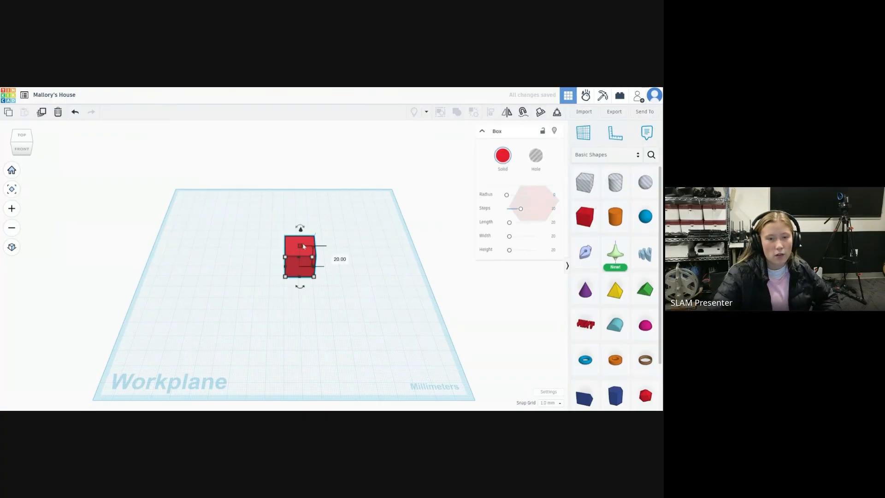
mouse_move(286, 277)
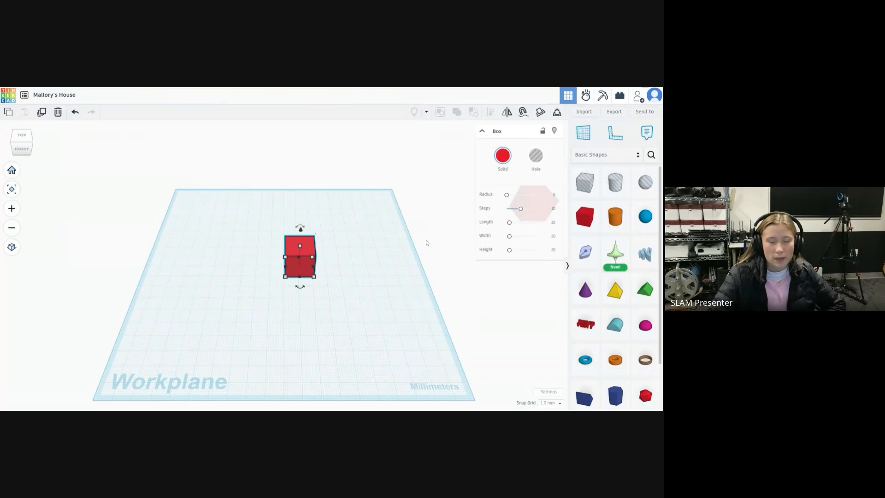
scroll(376, 280, "up", 1)
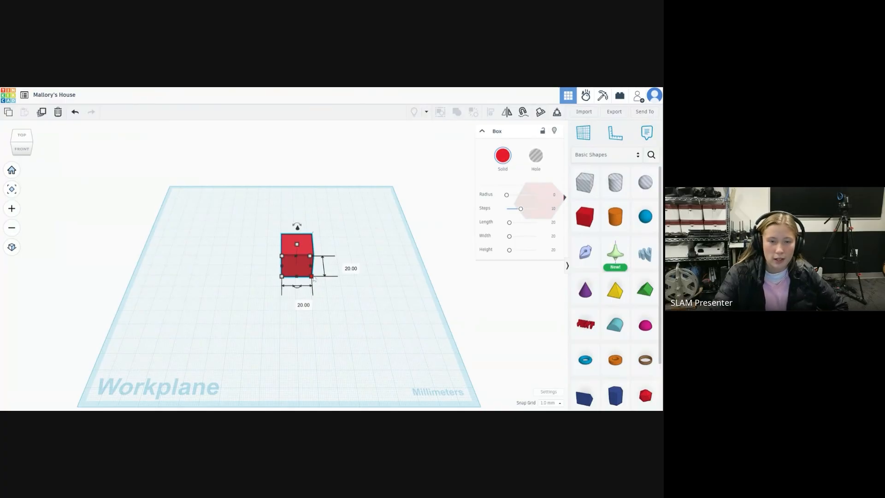
left_click(300, 303)
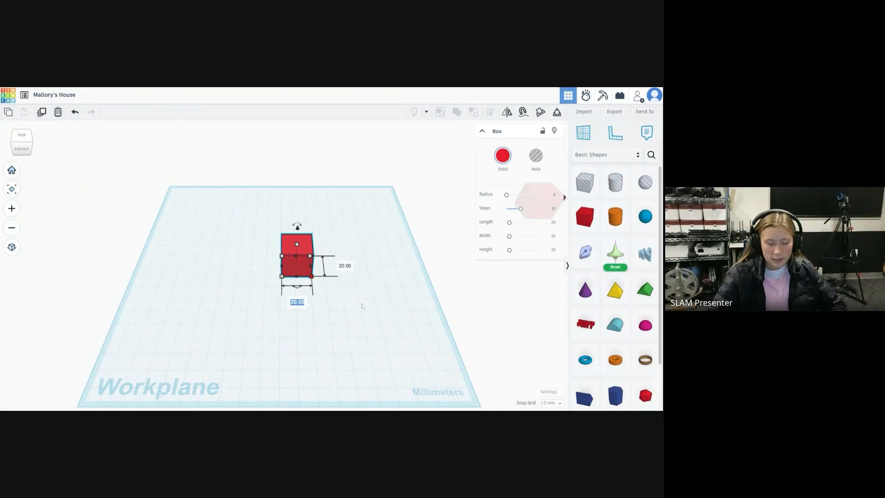
key("BackSpace")
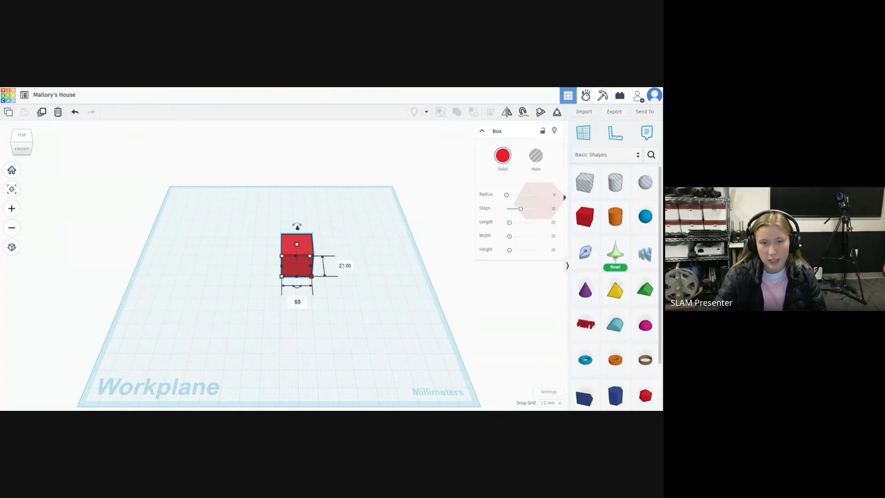
left_click(342, 267)
key("BackSpace")
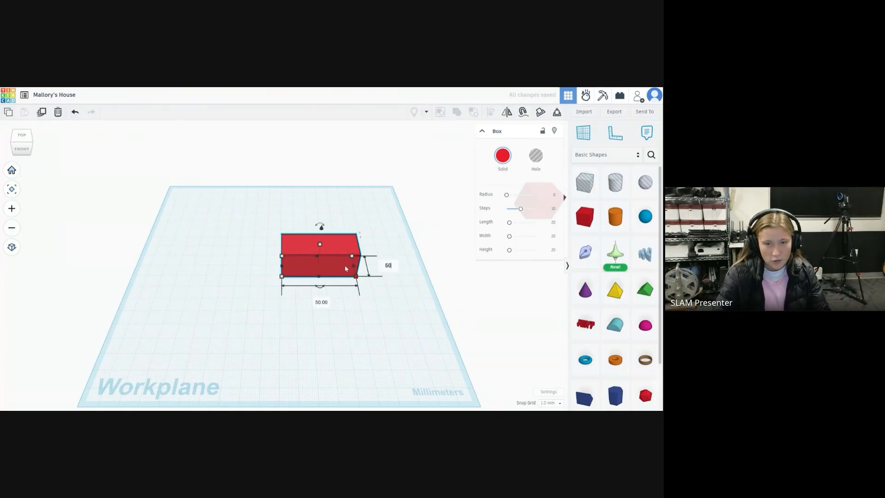
key("Return")
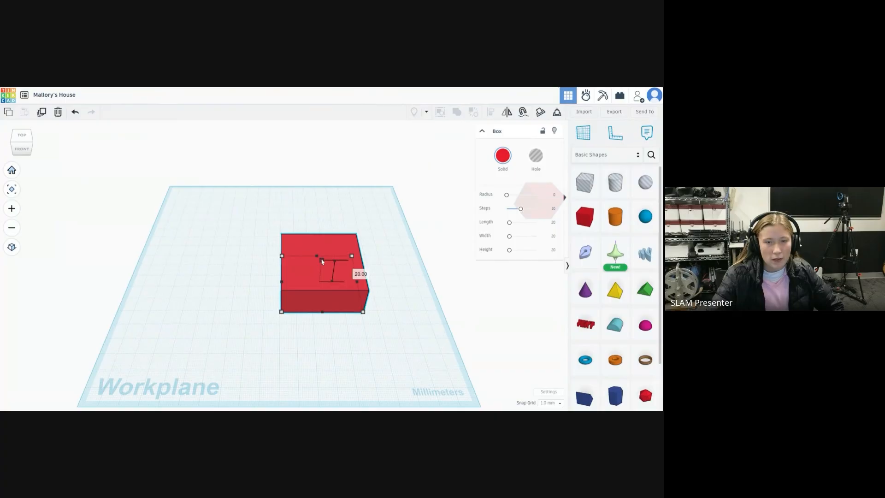
Set the height of the box on the workplane to 50 mm.
left_click(353, 272)
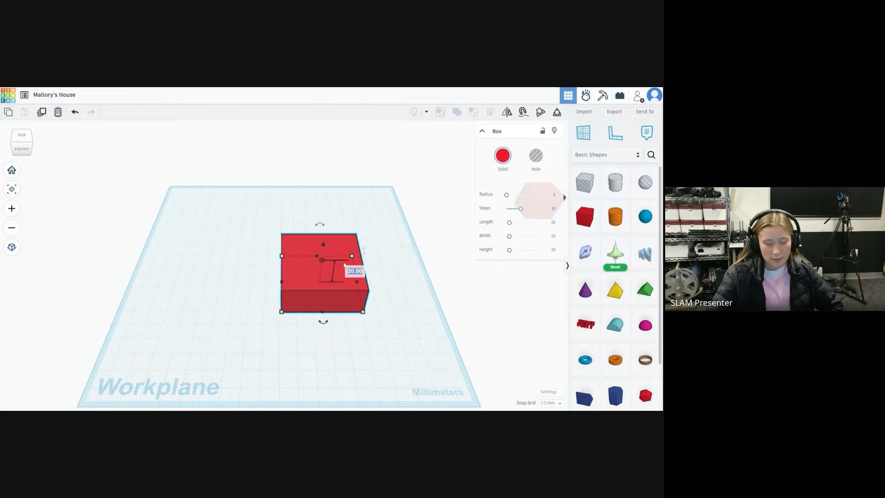
key("Return")
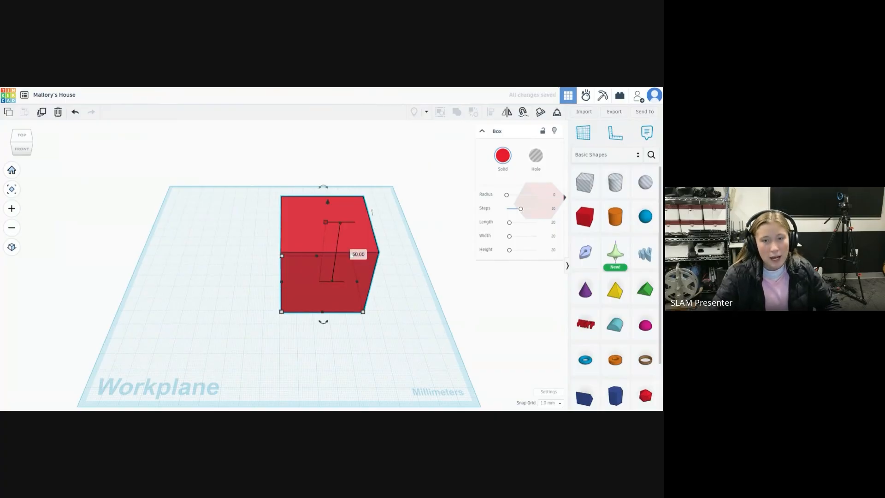
left_click(179, 243)
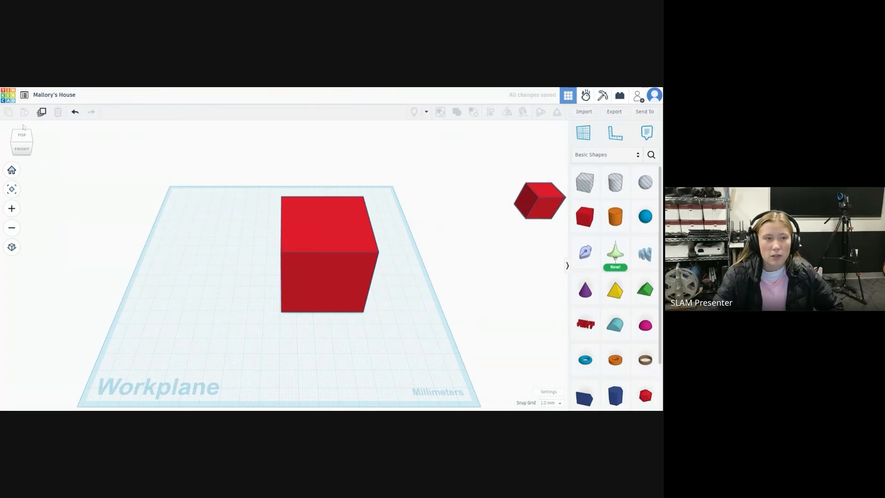
Move the large red box across the workplane so it sits closer to the centre.
left_click_drag(21, 141, 13, 141)
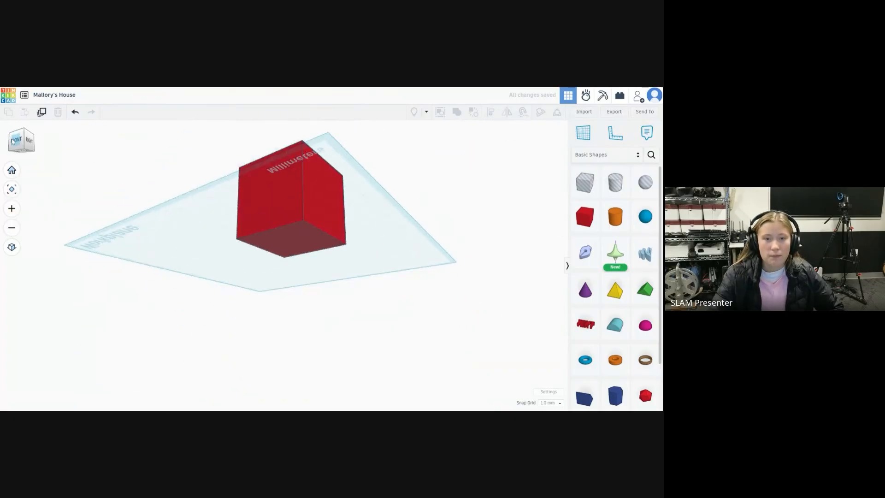
left_click(14, 140)
left_click(308, 246)
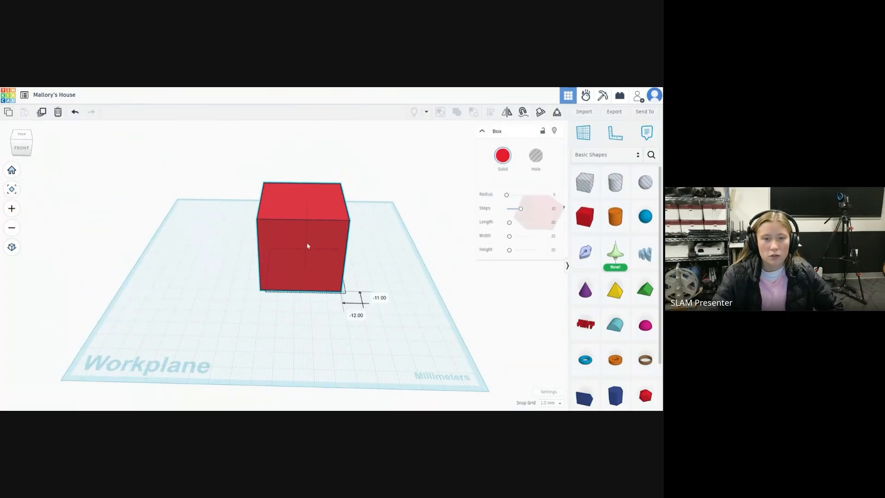
left_click_drag(308, 246, 308, 248)
left_click(215, 234)
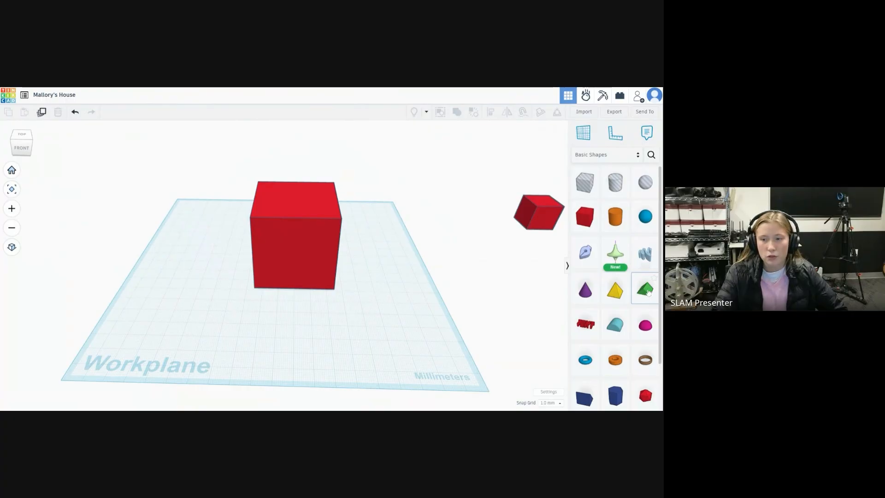
Place a green roof shape on top of the large red box and set its width to 50 mm.
left_click_drag(641, 289, 300, 195)
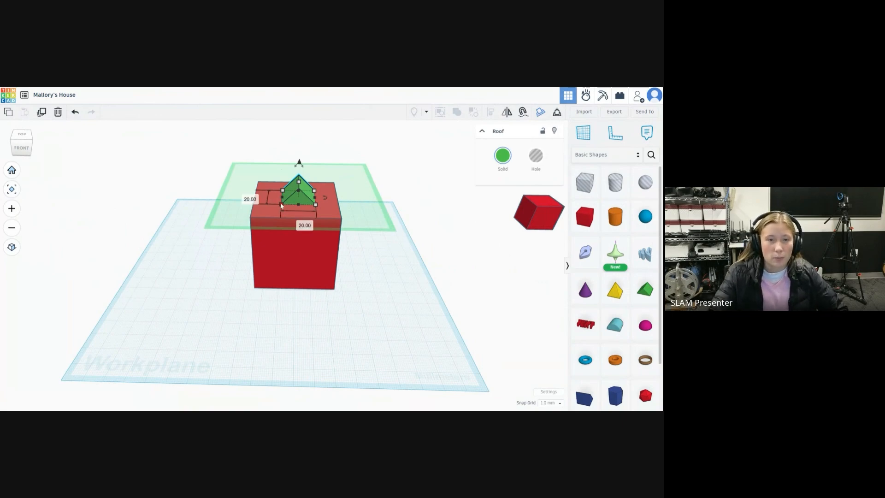
left_click(298, 222)
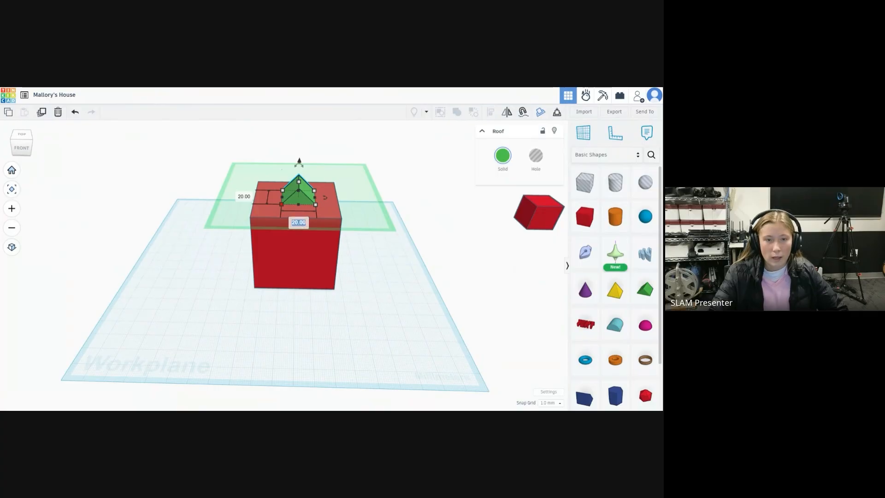
key("BackSpace")
type("50")
key("Return")
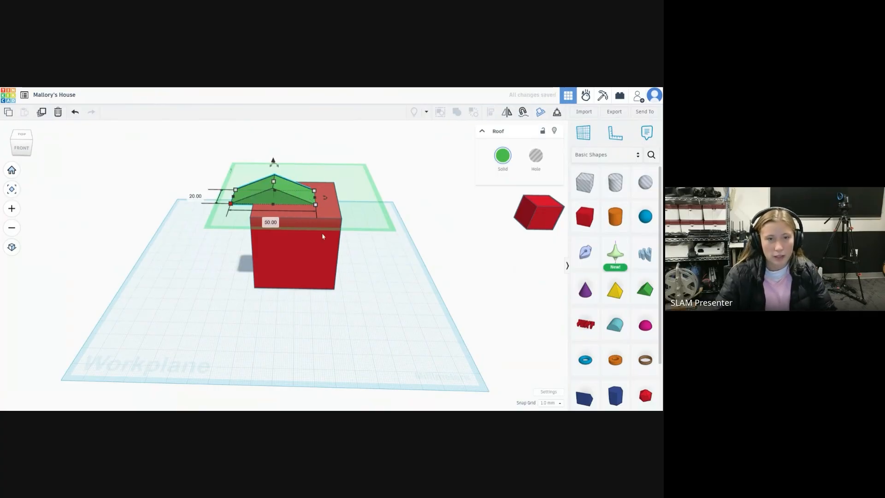
Set the roof's depth to 50 mm and move the roof to cover the top of the box.
left_click(198, 198)
key("BackSpace")
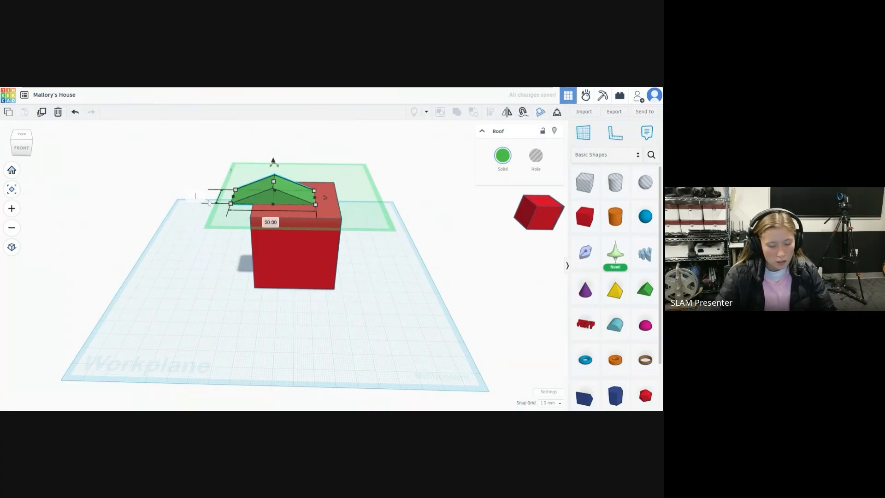
type("50")
key("Return")
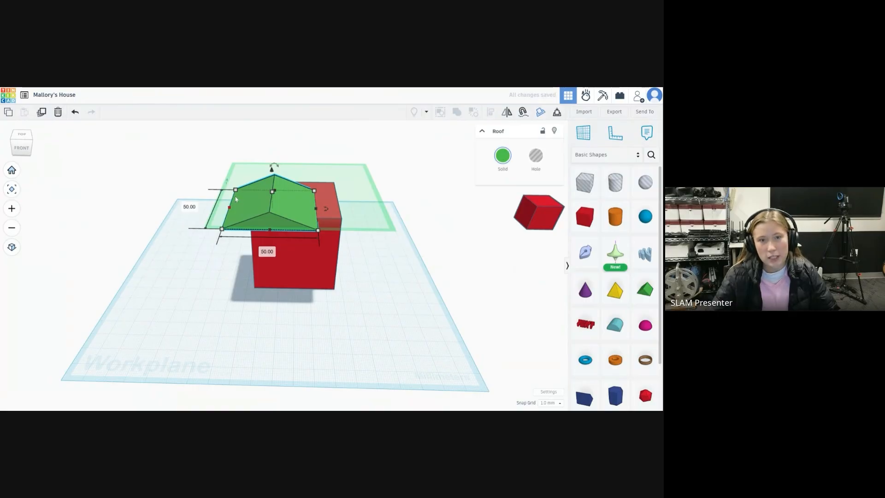
left_click_drag(261, 217, 287, 205)
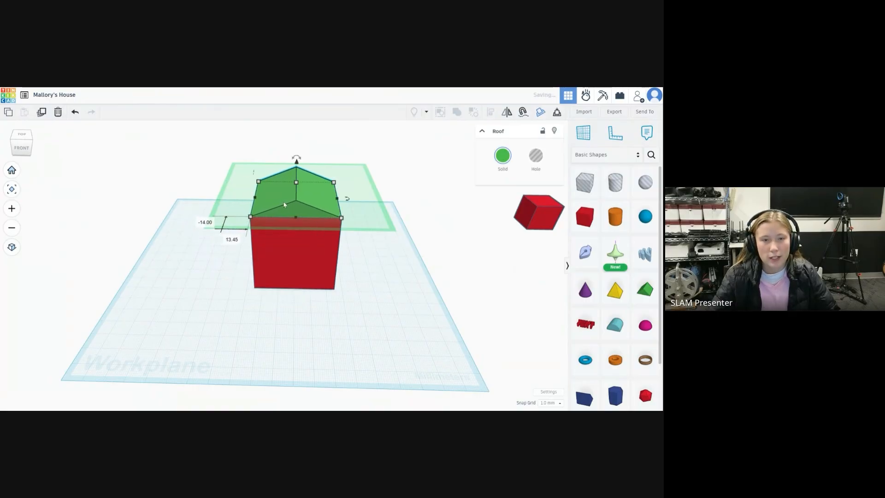
left_click(161, 263)
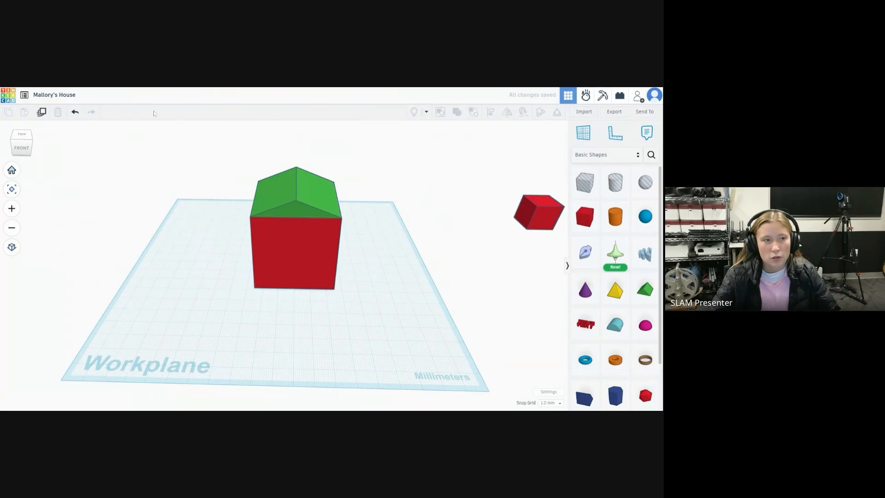
Delete the small stray red box outside the workplane.
left_click(21, 141)
left_click_drag(21, 141, 106, 139)
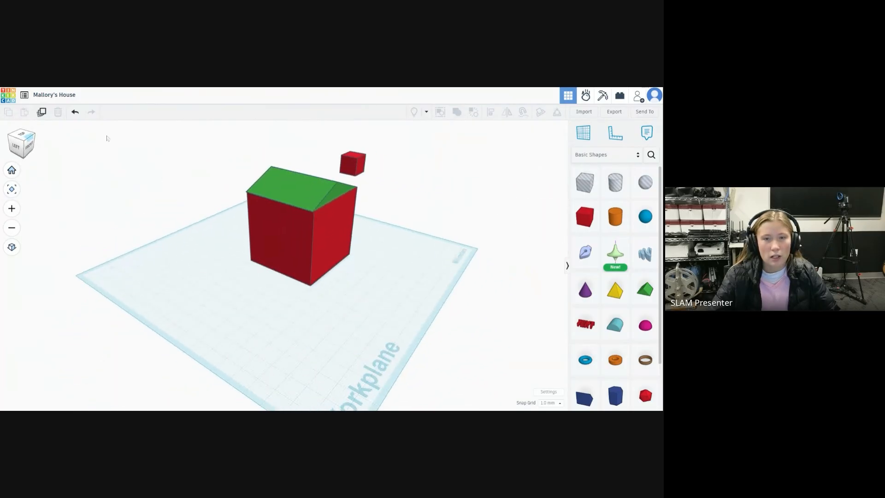
left_click(353, 164)
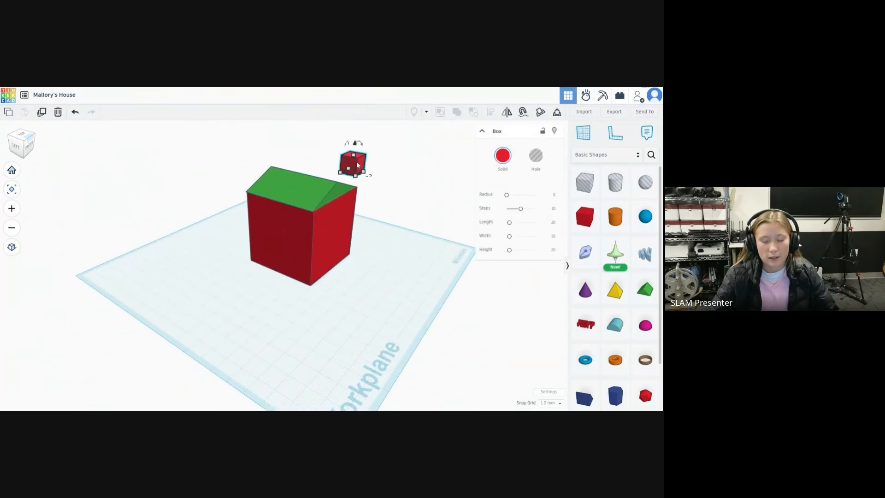
key("Delete")
Set the green roof's height to 15 mm.
mouse_move(22, 142)
left_mouse_down()
mouse_move(23, 154)
mouse_move(49, 149)
mouse_move(16, 162)
mouse_move(14, 151)
left_mouse_up()
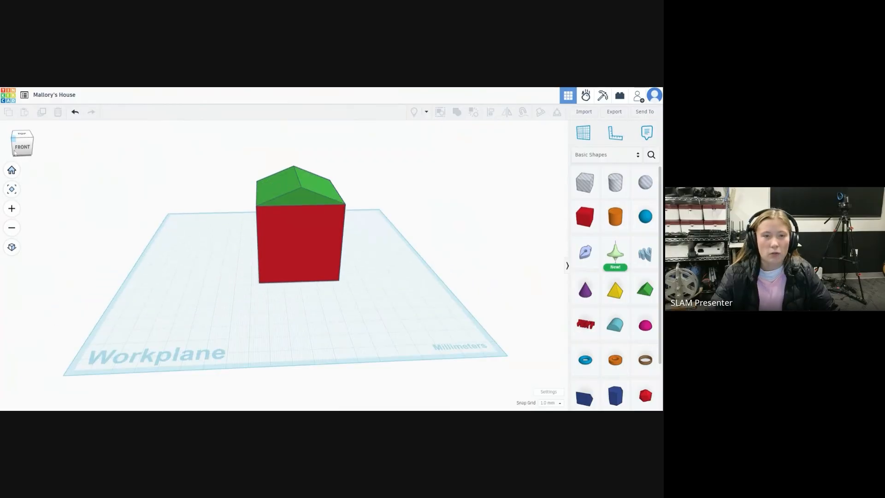
left_click(281, 185)
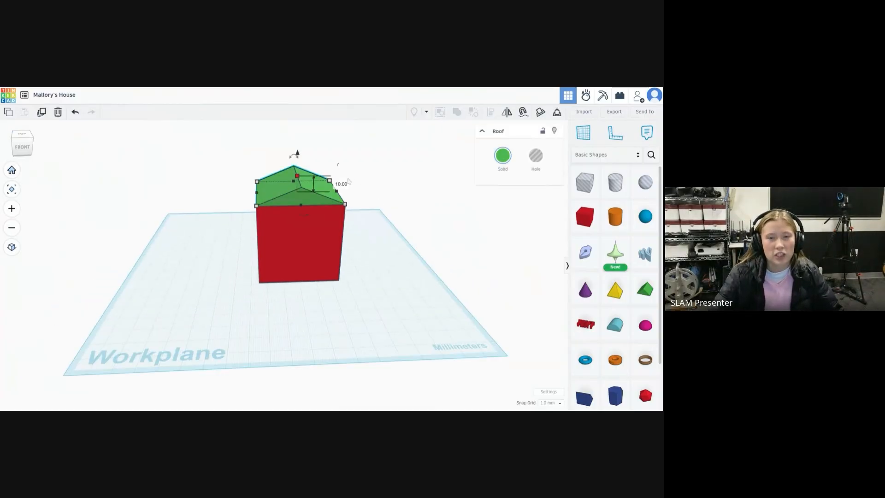
left_click(341, 184)
type("15")
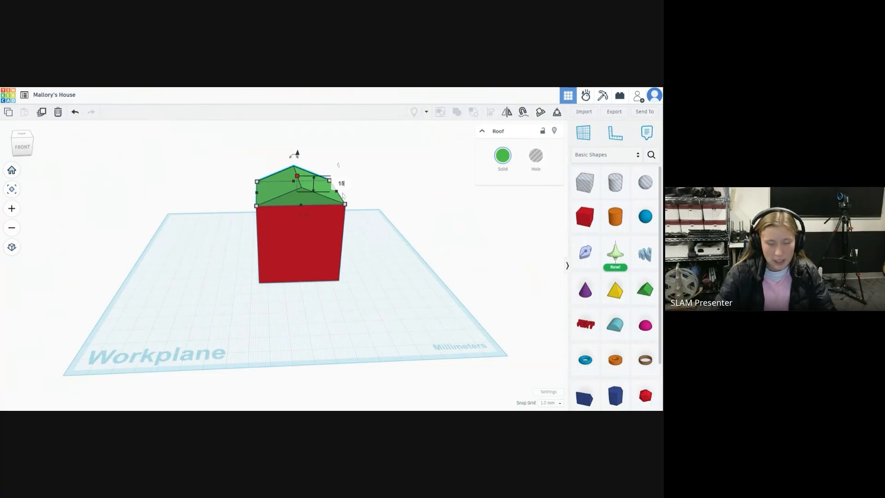
key("Return")
left_click(218, 231)
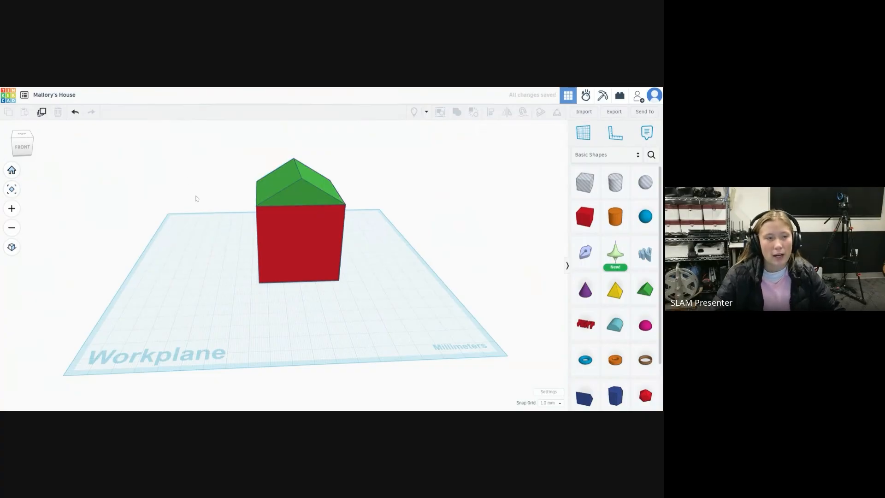
left_click(12, 170)
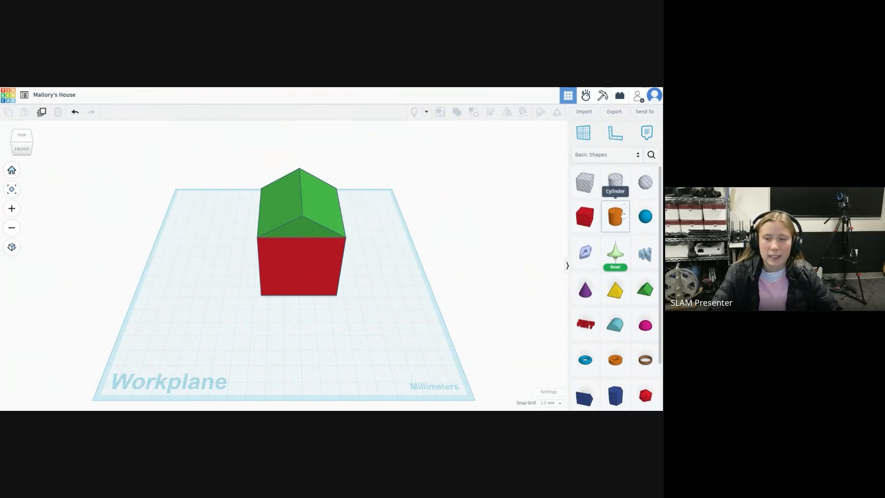
Place a solid orange cylinder on the roof's right-hand slope as a chimney.
left_click_drag(619, 218, 404, 206)
right_click_drag(375, 196, 325, 218)
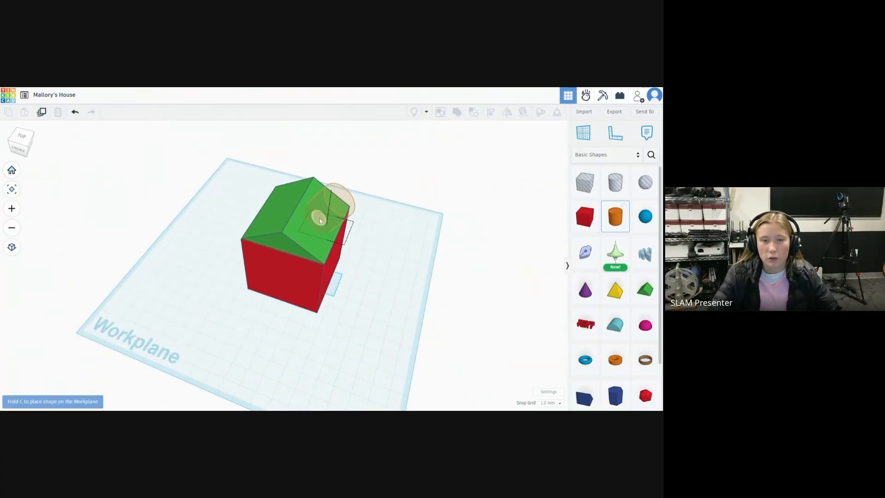
left_click(318, 218)
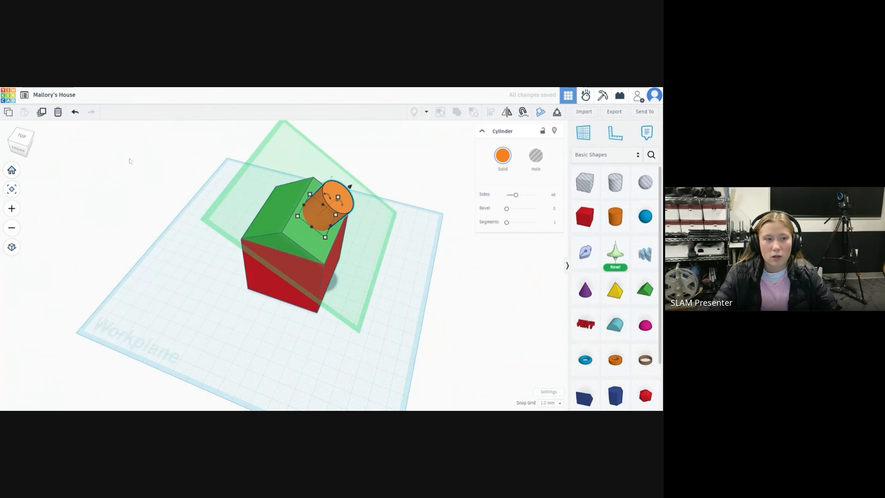
left_click(12, 170)
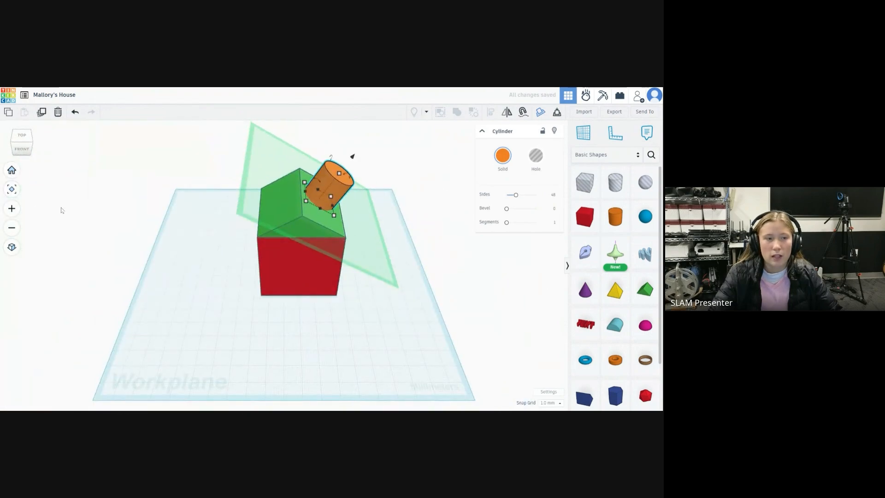
left_click(63, 200)
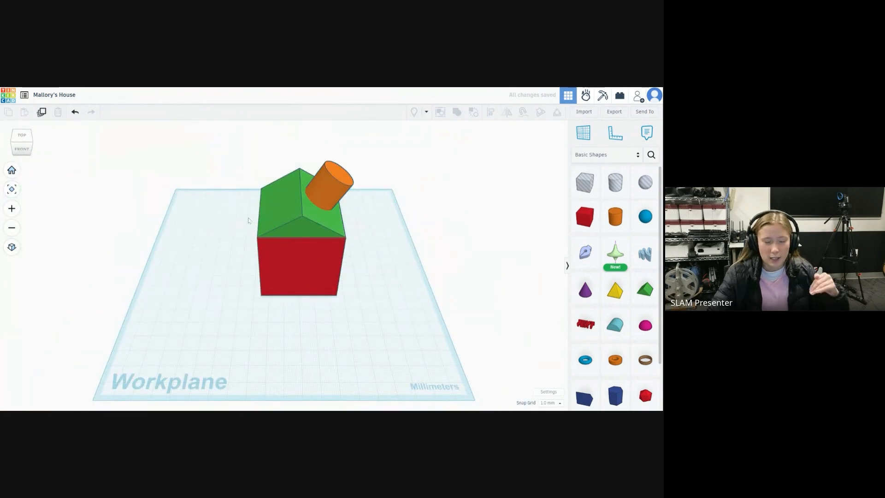
Shrink the chimney cylinder to a base of about 13 by 11 mm and a height of about 23 mm.
left_click(338, 189)
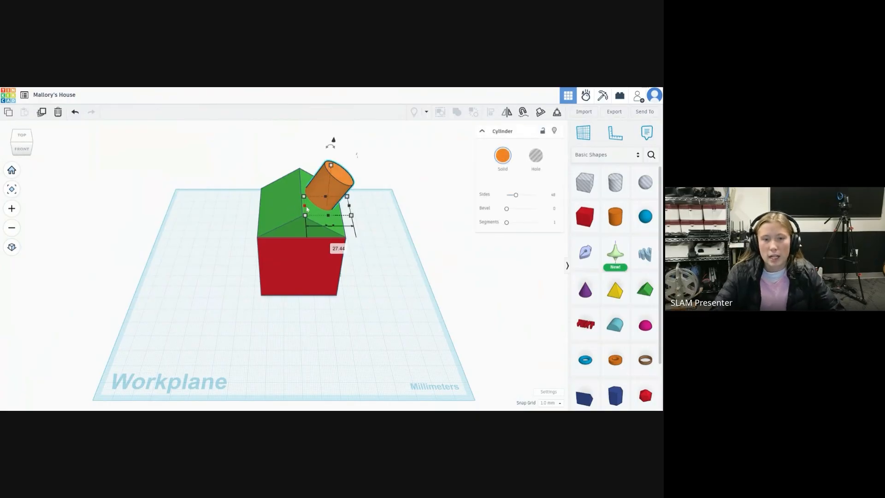
mouse_move(305, 216)
left_mouse_down()
mouse_move(345, 213)
mouse_move(314, 203)
left_mouse_up()
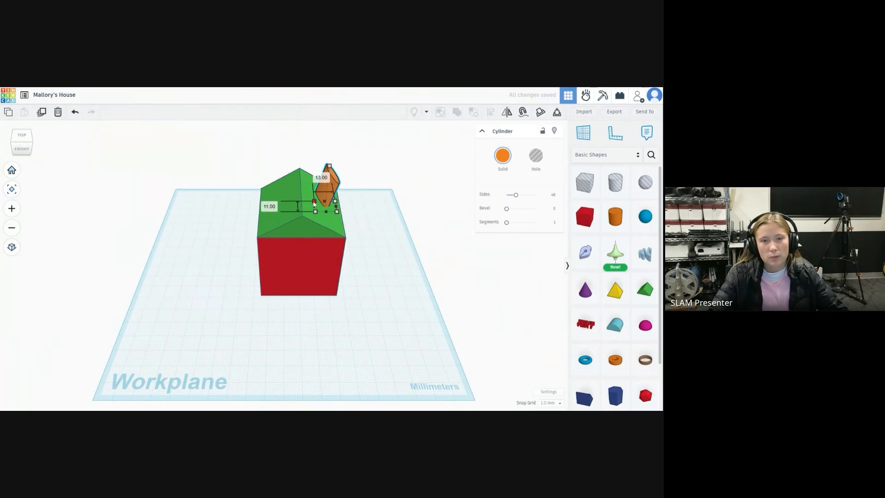
left_click_drag(329, 167, 331, 176)
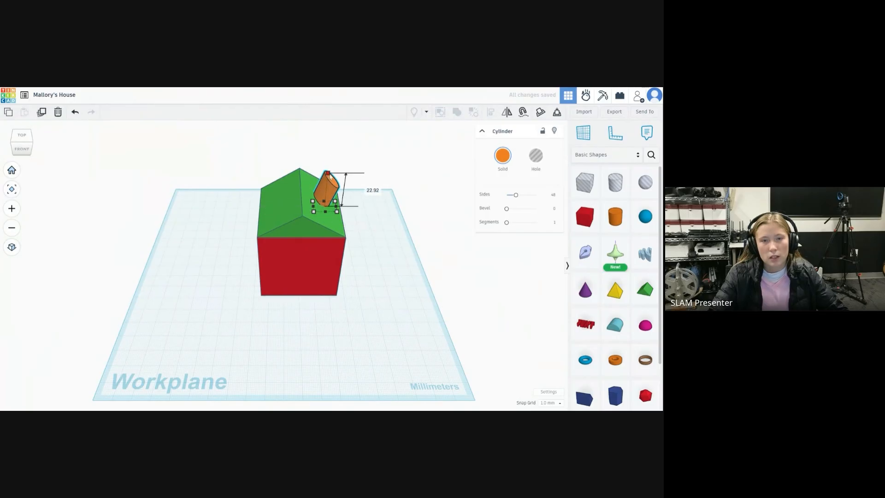
left_click(174, 225)
left_click_drag(23, 148, 22, 141)
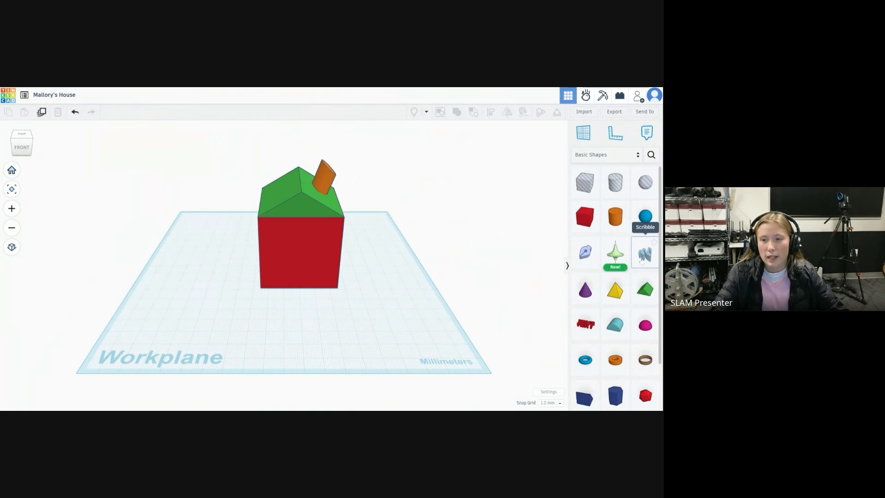
Place a Scribble shape in front of the house and draw a looping smoke plume, wide above and narrow below.
mouse_move(634, 260)
left_mouse_down()
mouse_move(455, 257)
mouse_move(417, 336)
mouse_move(397, 353)
left_mouse_up()
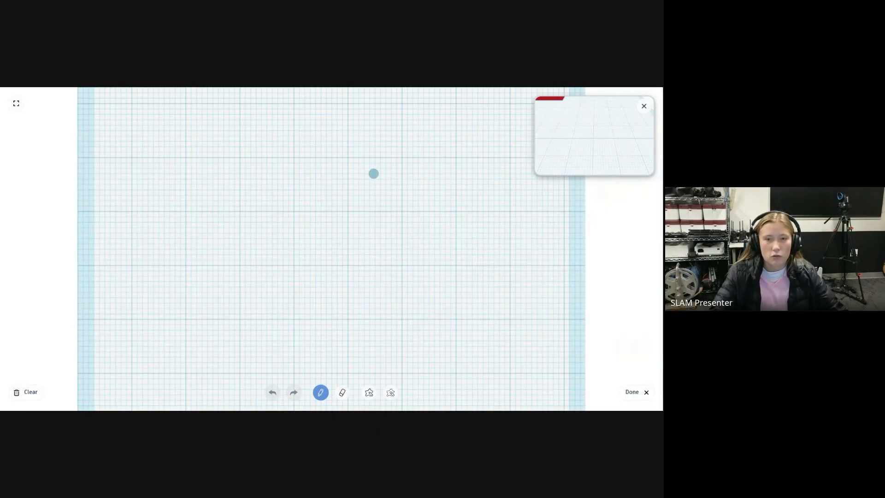
mouse_move(302, 122)
left_mouse_down()
mouse_move(269, 124)
mouse_move(243, 165)
mouse_move(239, 214)
mouse_move(359, 293)
mouse_move(380, 194)
mouse_move(295, 113)
mouse_move(328, 221)
mouse_move(364, 255)
mouse_move(379, 311)
mouse_move(306, 318)
mouse_move(226, 261)
mouse_move(279, 219)
mouse_move(214, 154)
mouse_move(278, 124)
left_mouse_up()
left_click_drag(348, 120, 253, 139)
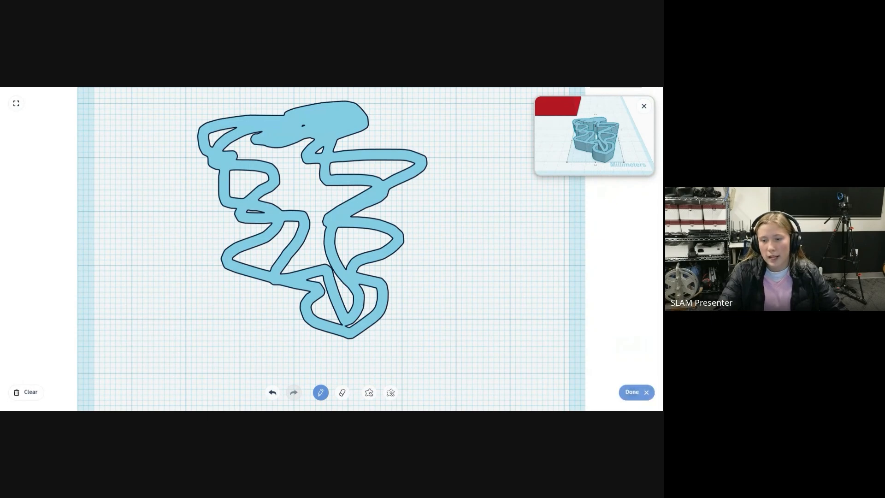
left_click(634, 392)
scroll(327, 236, "down", 5)
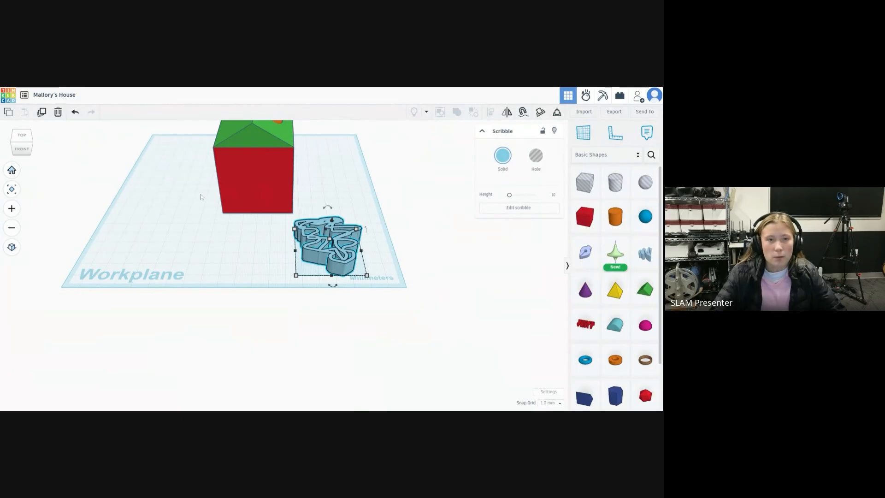
scroll(201, 197, "down", 3)
left_click(216, 228)
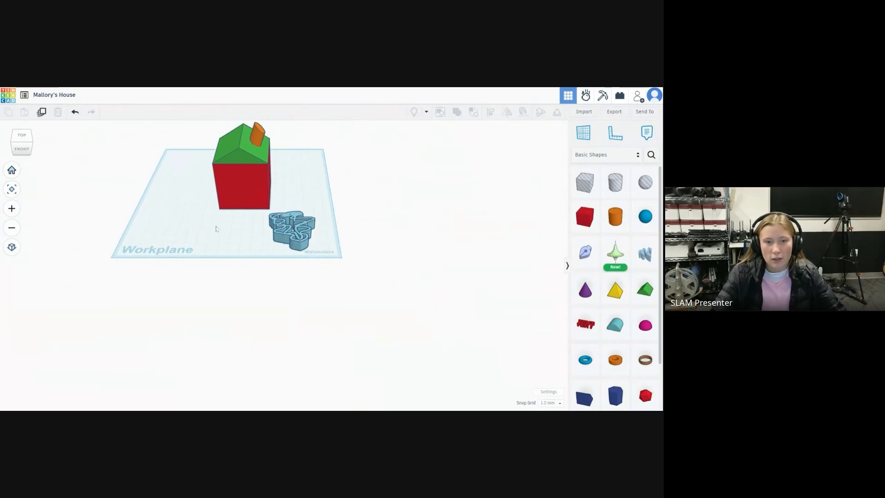
Rotate the smoke scribble 90° so it stands upright, and turn it about its vertical axis.
left_click(289, 227)
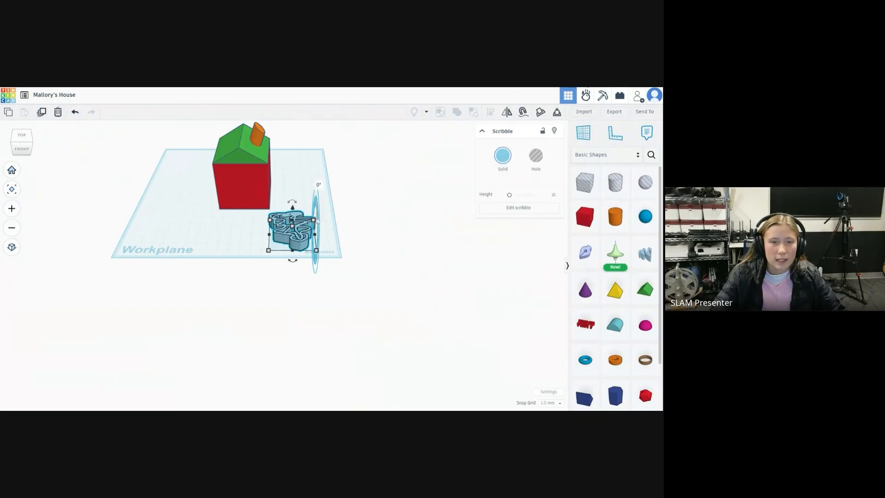
left_click(31, 148)
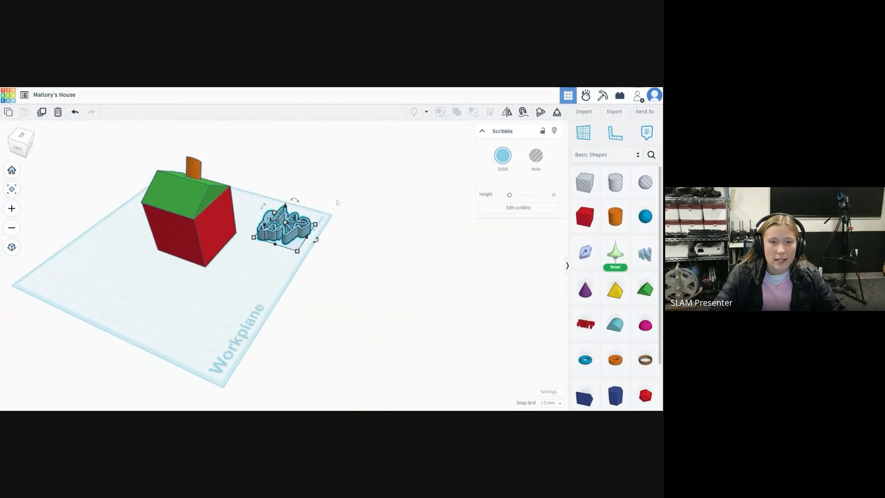
mouse_move(294, 201)
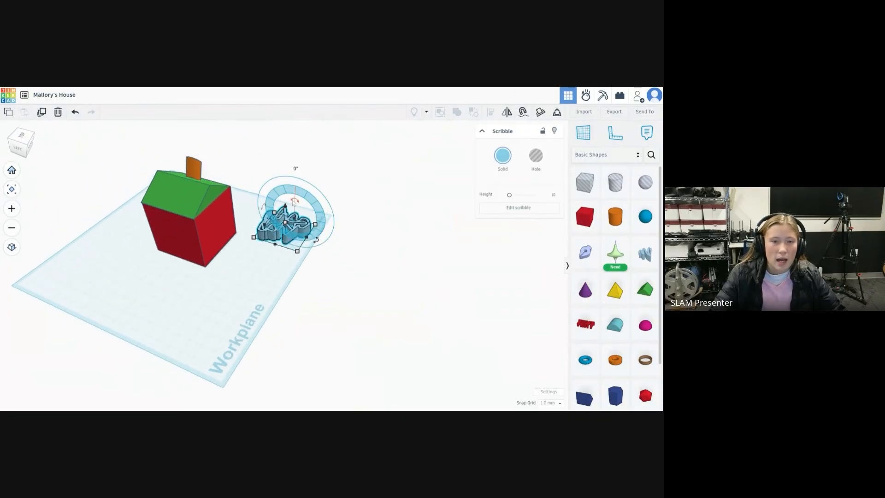
left_click_drag(294, 201, 305, 220)
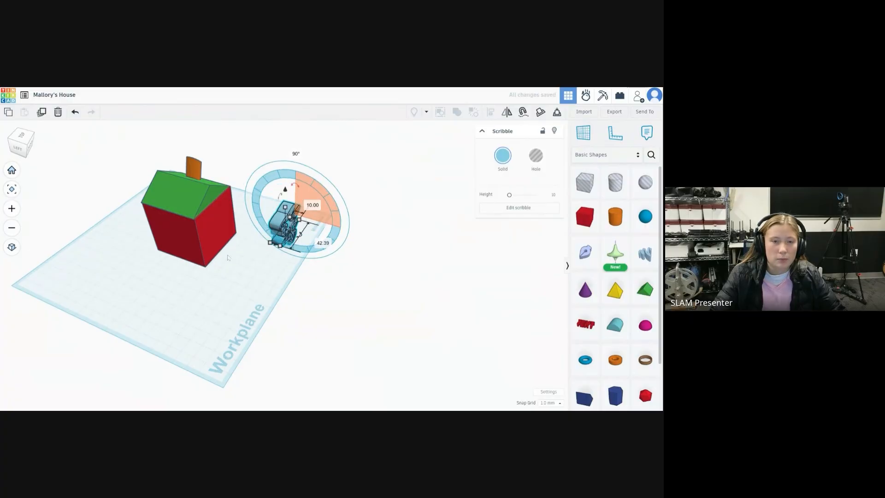
left_click(283, 312)
left_click(294, 228)
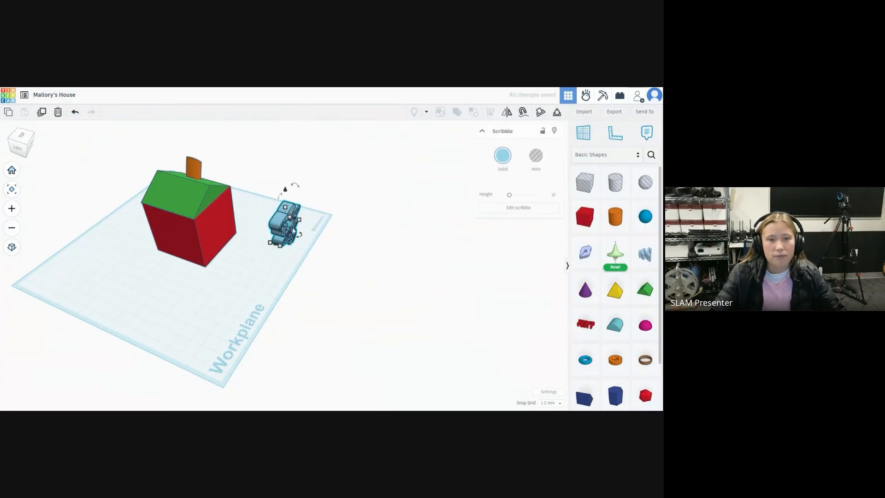
left_click_drag(305, 237, 282, 244)
left_click(285, 189)
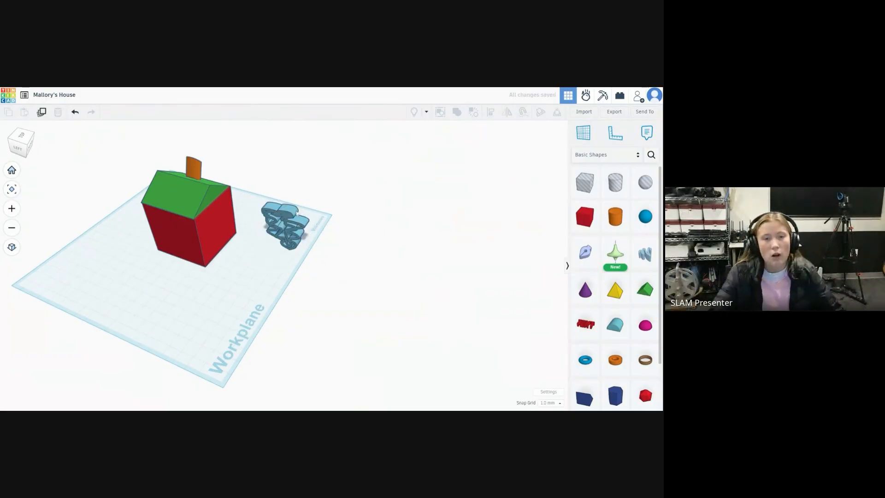
Raise the smoke scribble 45 mm above the workplane.
scroll(280, 231, "up", 3)
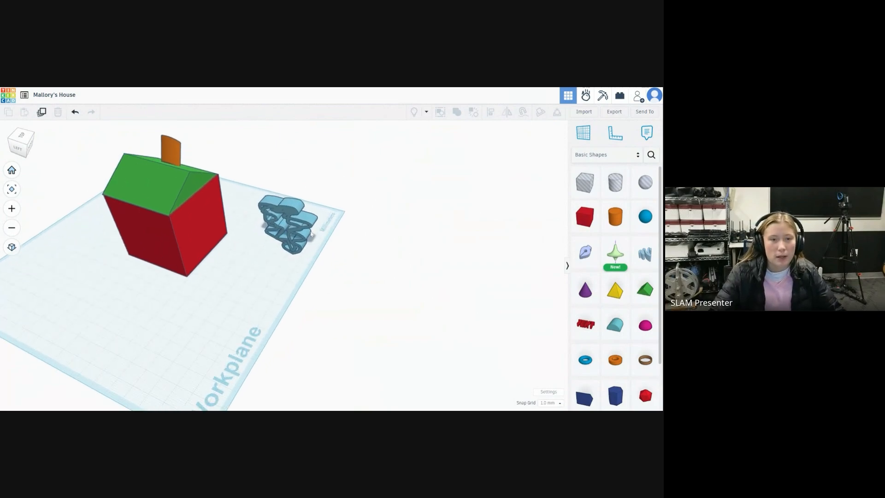
scroll(311, 235, "down", 1)
left_click(294, 213)
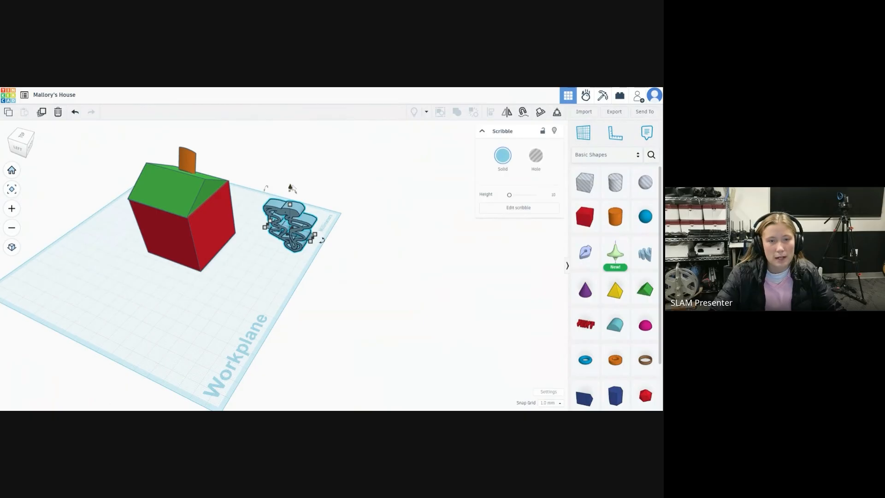
left_click_drag(291, 188, 291, 107)
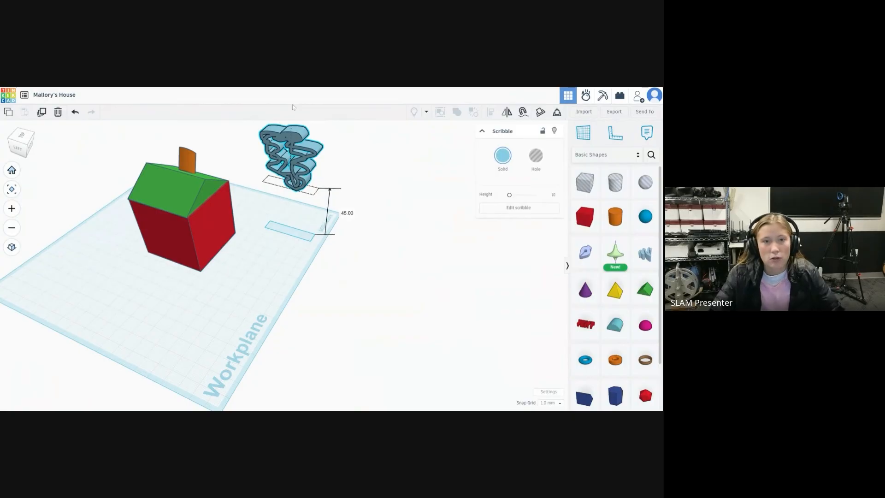
left_click(239, 211)
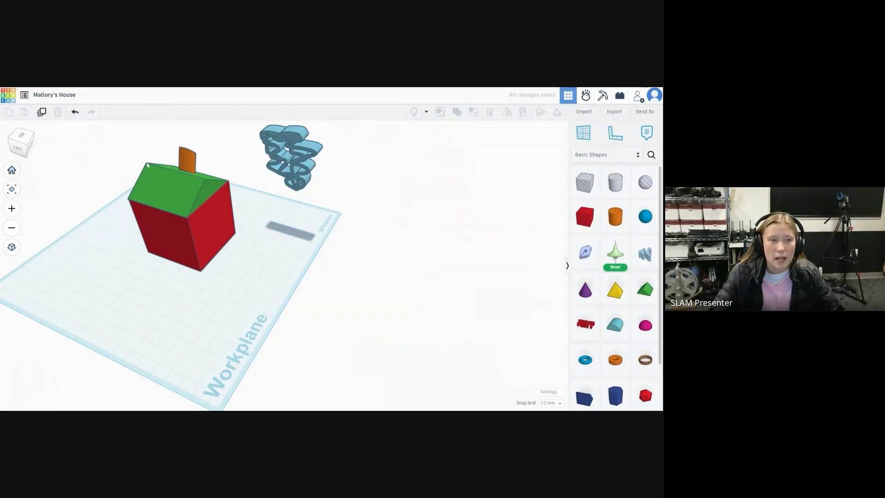
Move the smoke scribble over the house and raise it so its narrow end sits on top of the chimney.
scroll(152, 175, "down", 4)
mouse_move(254, 159)
left_mouse_down()
mouse_move(178, 139)
mouse_move(178, 162)
left_mouse_up()
mouse_move(25, 137)
left_mouse_down()
mouse_move(13, 146)
mouse_move(14, 136)
left_mouse_up()
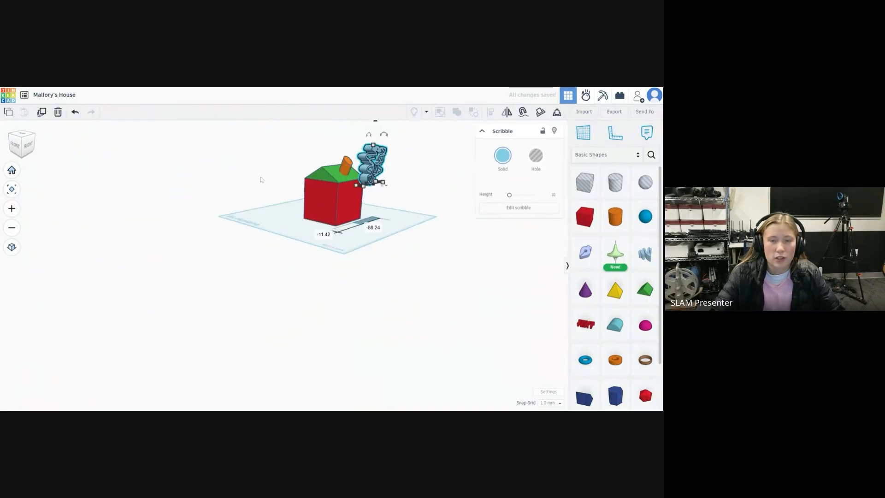
left_click_drag(374, 168, 350, 169)
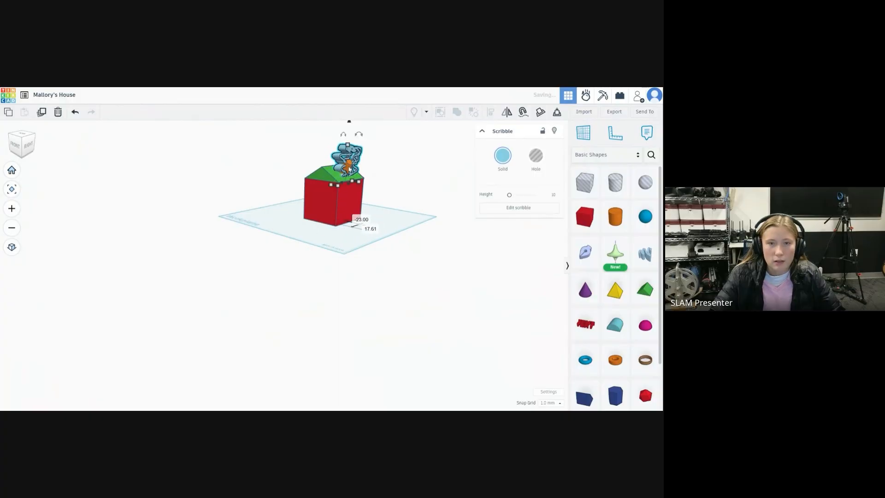
left_click_drag(350, 122, 348, 104)
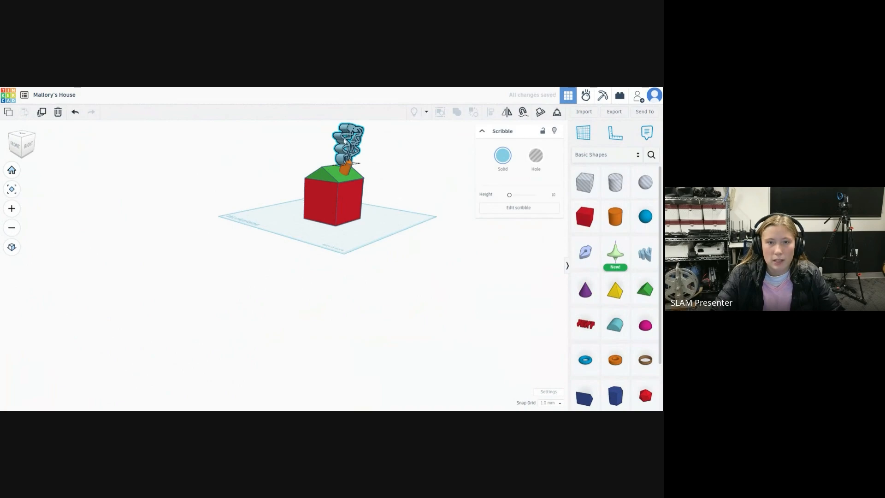
left_click_drag(345, 140, 350, 142)
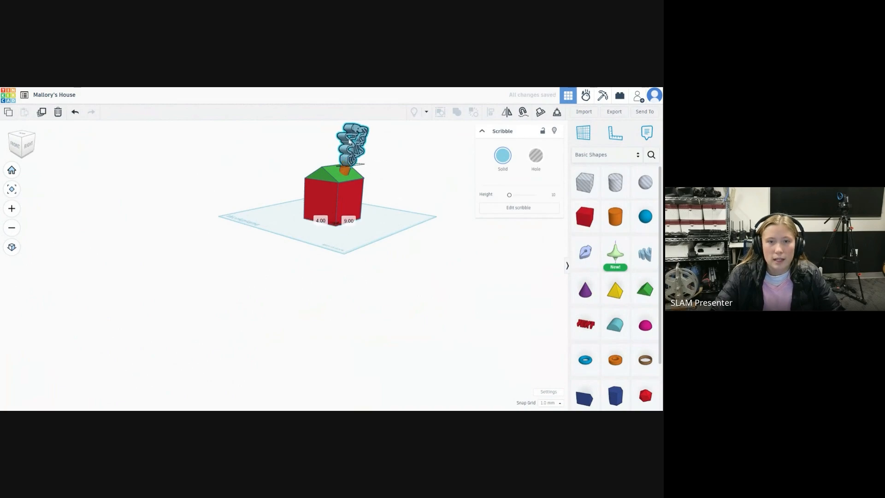
left_click(12, 169)
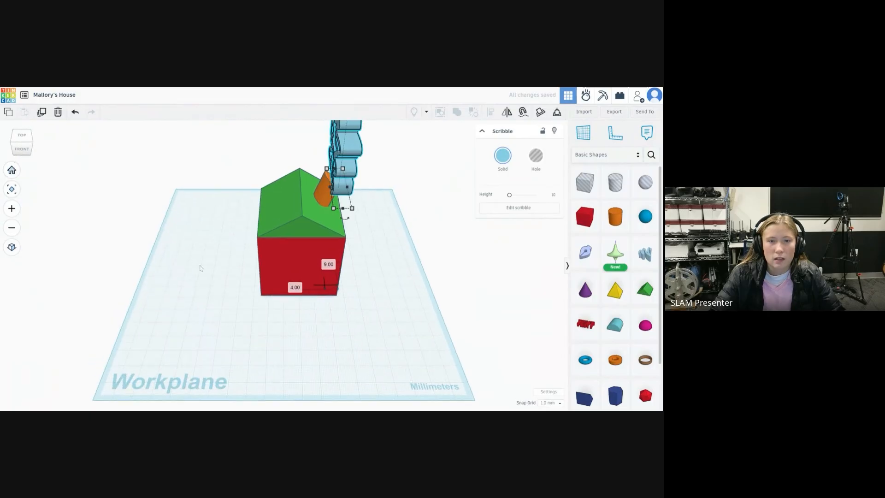
left_click(207, 317)
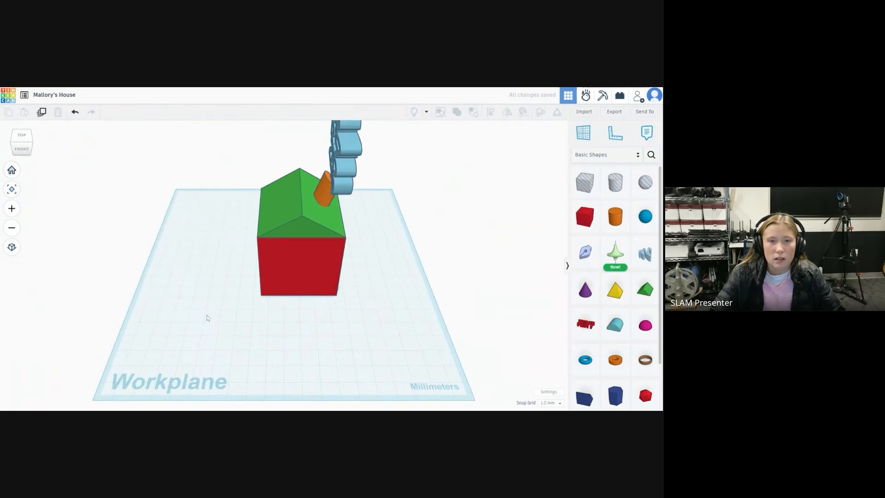
mouse_move(23, 146)
left_mouse_down()
mouse_move(24, 131)
mouse_move(25, 145)
left_mouse_up()
left_click(25, 144)
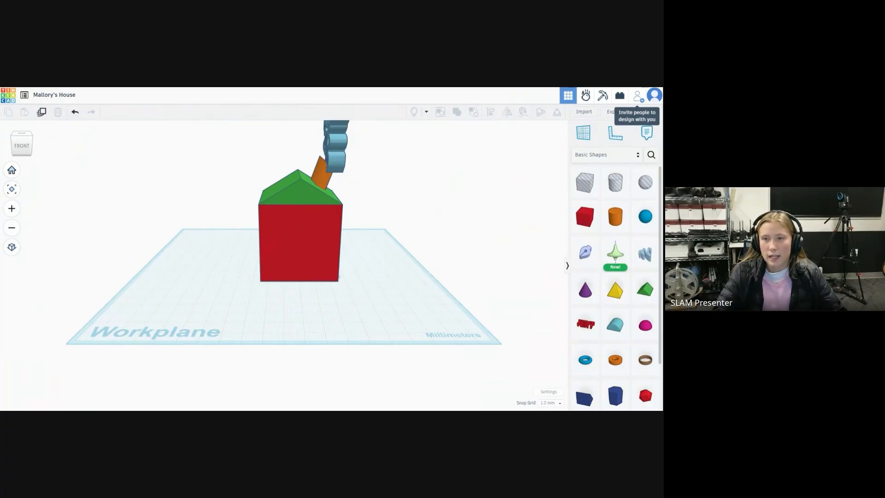
Generate a new collaboration link for the design, copy it and close the sharing dialog.
left_click(639, 96)
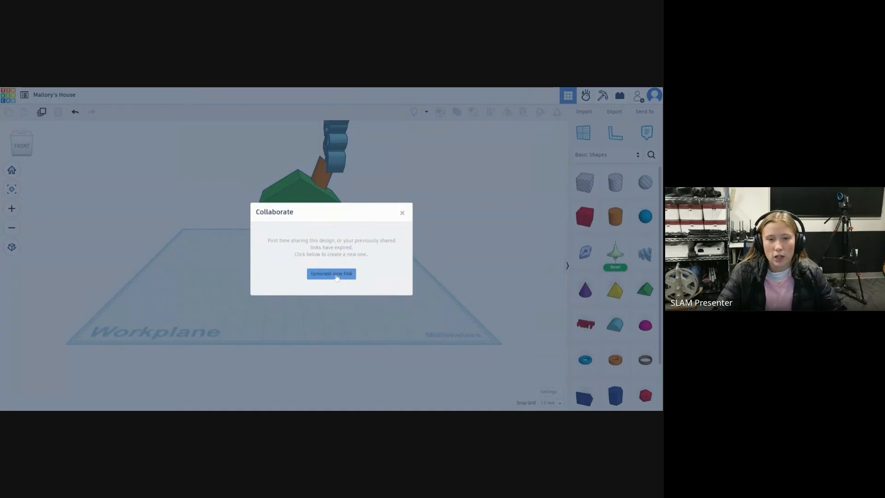
left_click(336, 276)
left_click(329, 251)
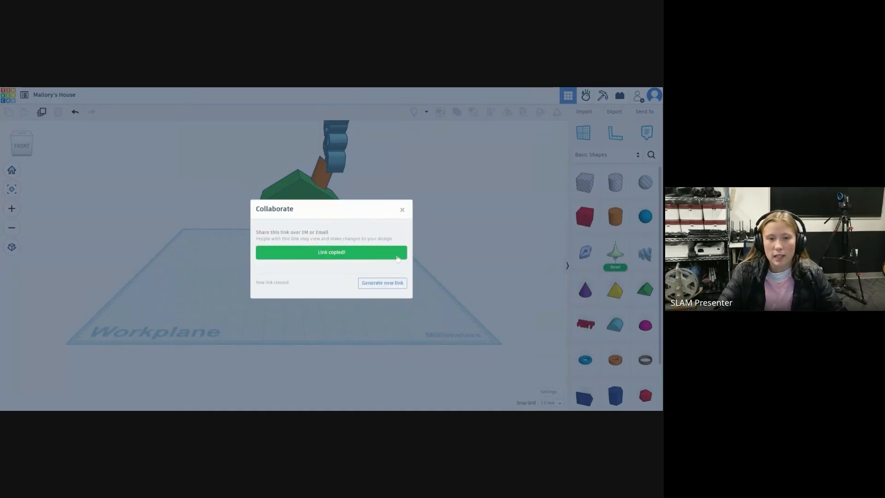
left_click(402, 211)
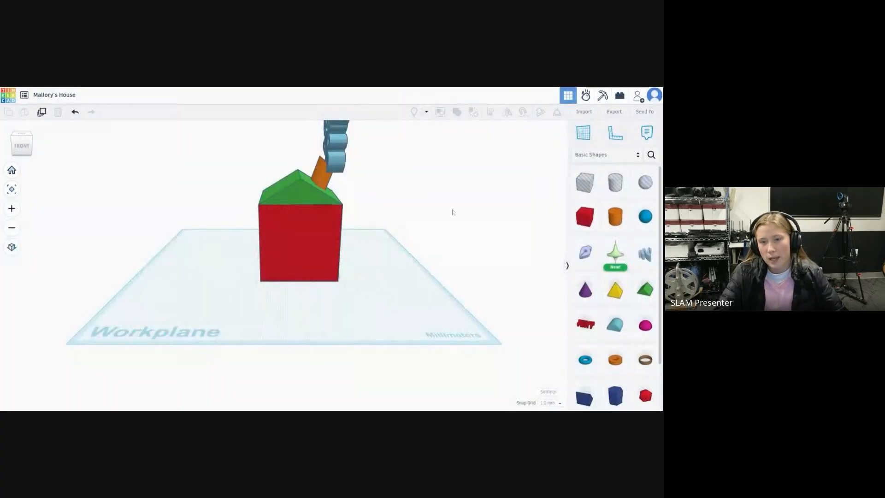